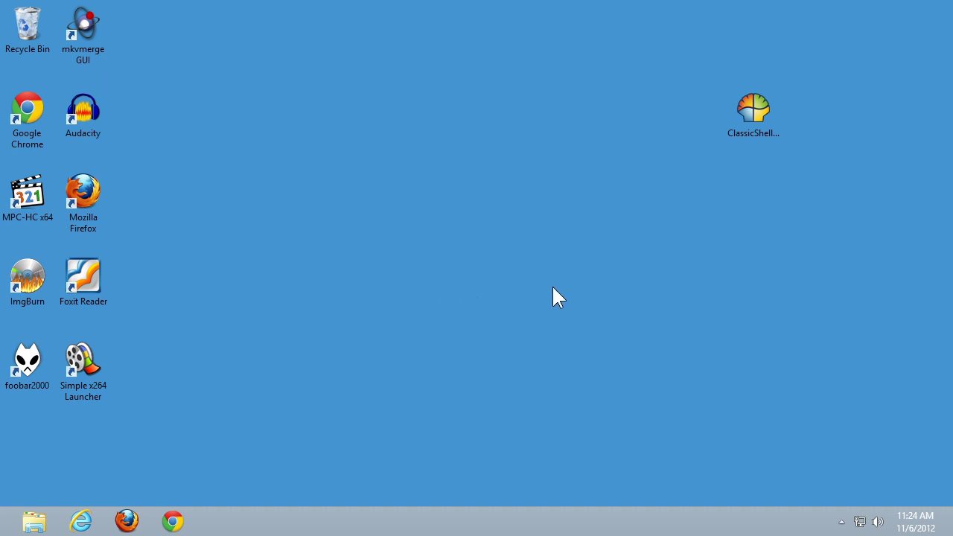
- Launch the Classic Shell installer from the desktop and accept the terms of its license agreement
{"action": "double_click", "coordinate": [749, 119]}
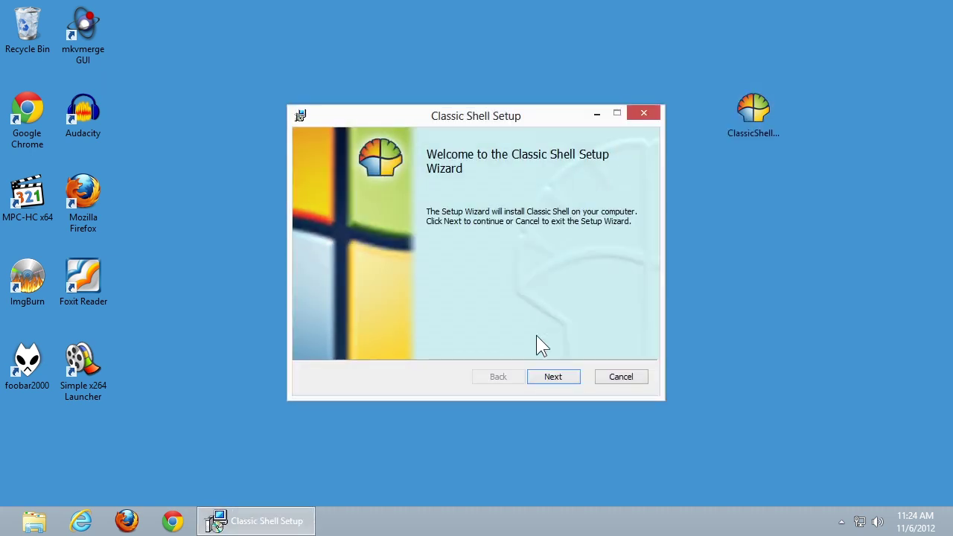
{"action": "left_click", "coordinate": [554, 375]}
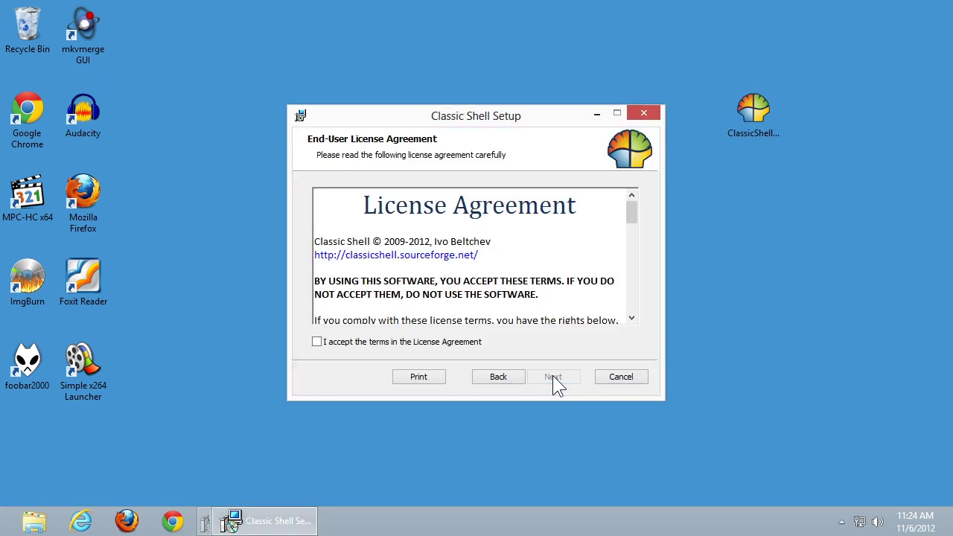
{"action": "left_click", "coordinate": [317, 342]}
{"action": "left_click_drag", "start_coordinate": [632, 218], "coordinate": [543, 281]}
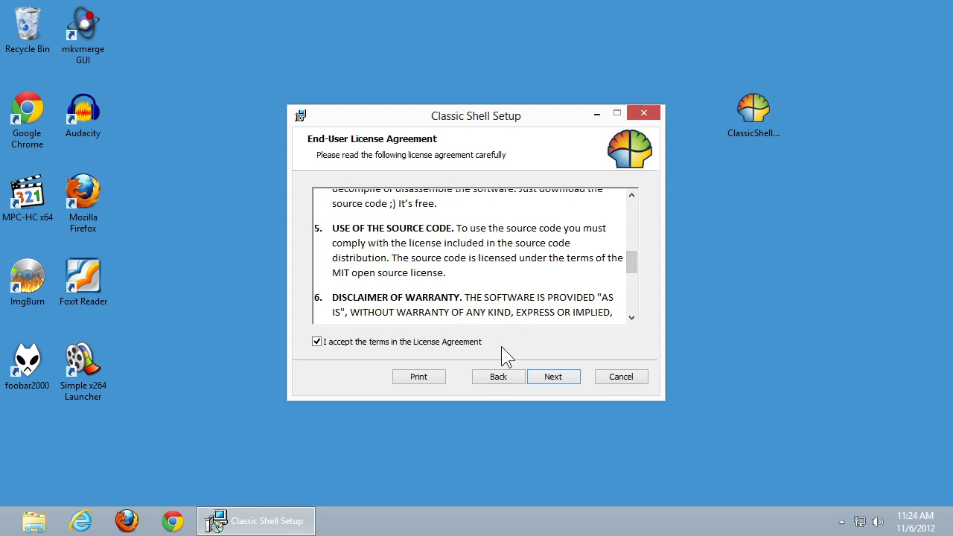
{"action": "left_click", "coordinate": [544, 375]}
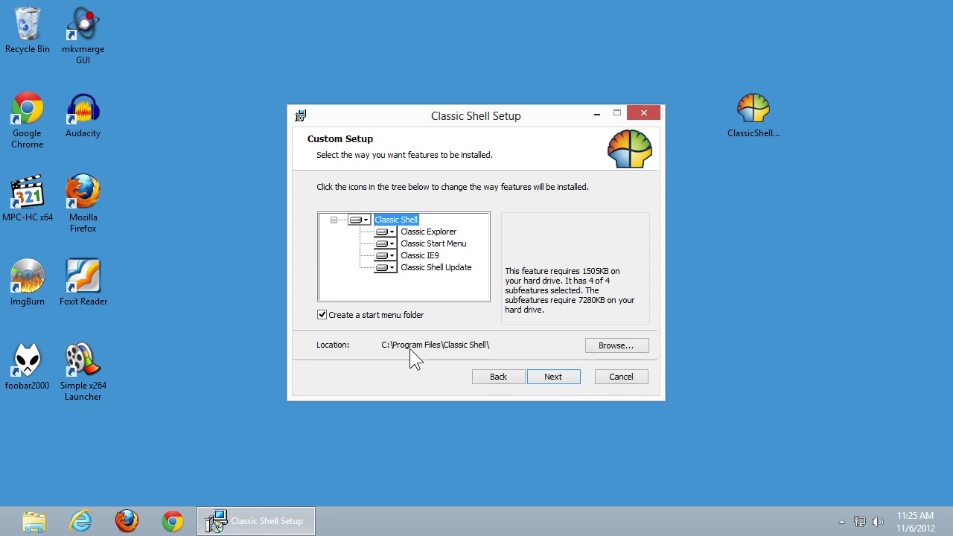
- Install Classic Shell with the default features and location, and finish the setup without viewing the Readme file
{"action": "left_click", "coordinate": [550, 380]}
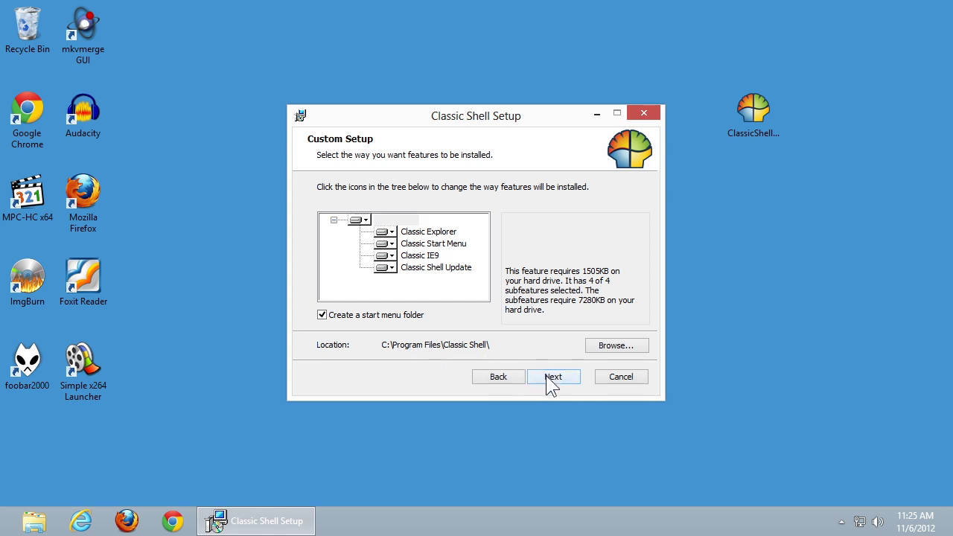
{"action": "left_click", "coordinate": [553, 377]}
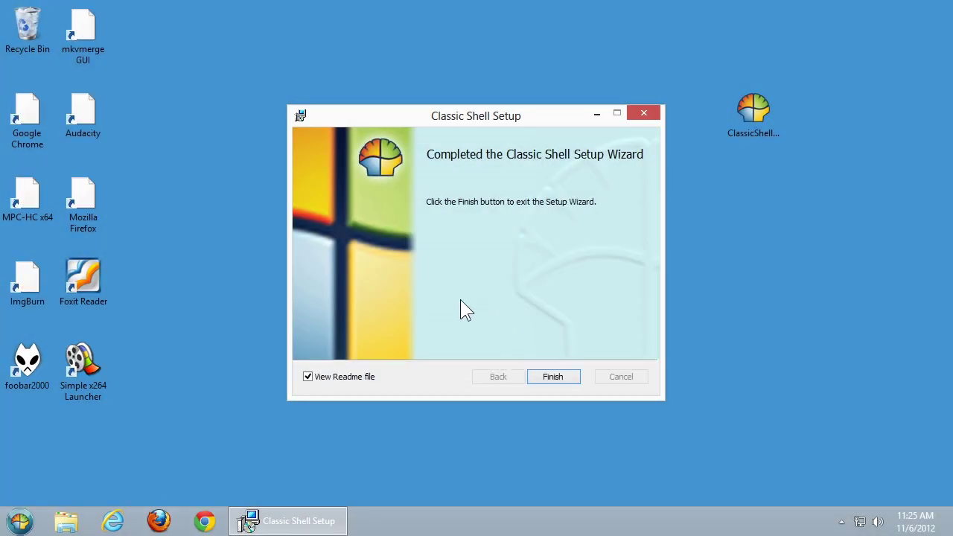
{"action": "left_click", "coordinate": [308, 376]}
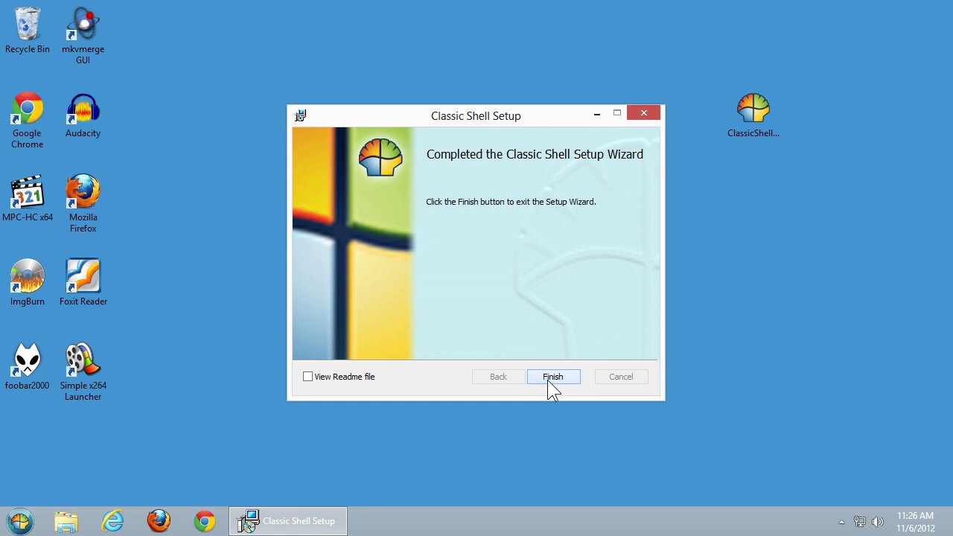
{"action": "left_click", "coordinate": [552, 378]}
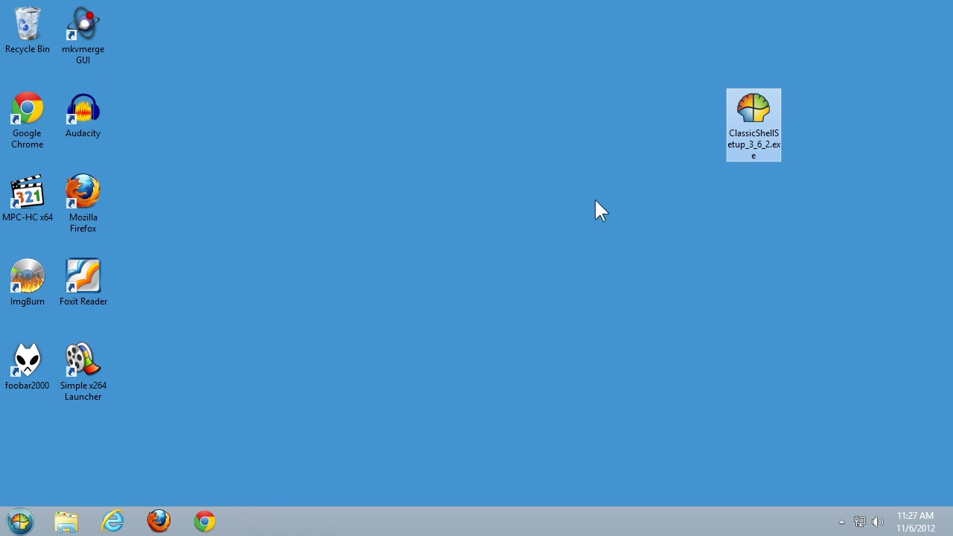
- Open Classic Start Menu Settings from the Classic Shell program folder in the new start menu
{"action": "left_click", "coordinate": [21, 522]}
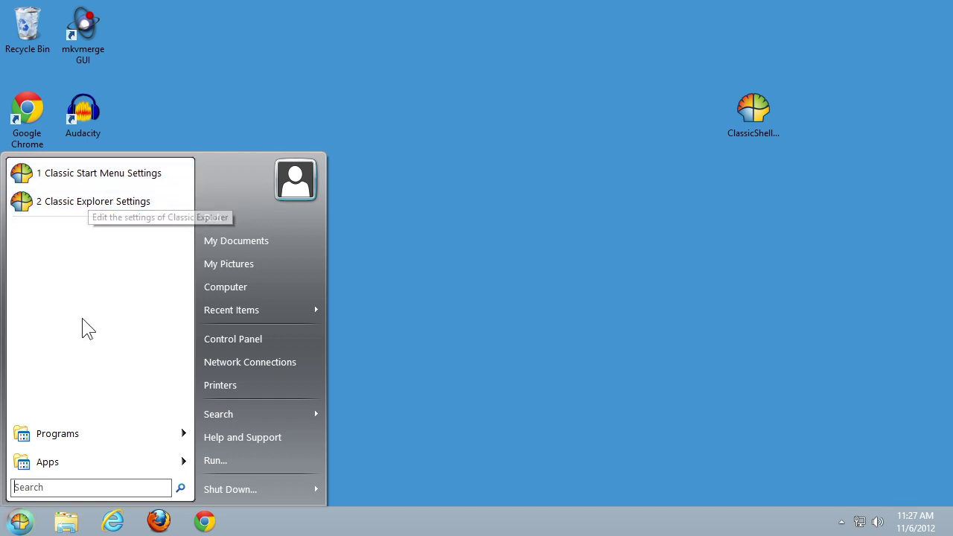
{"action": "mouse_move", "coordinate": [119, 432]}
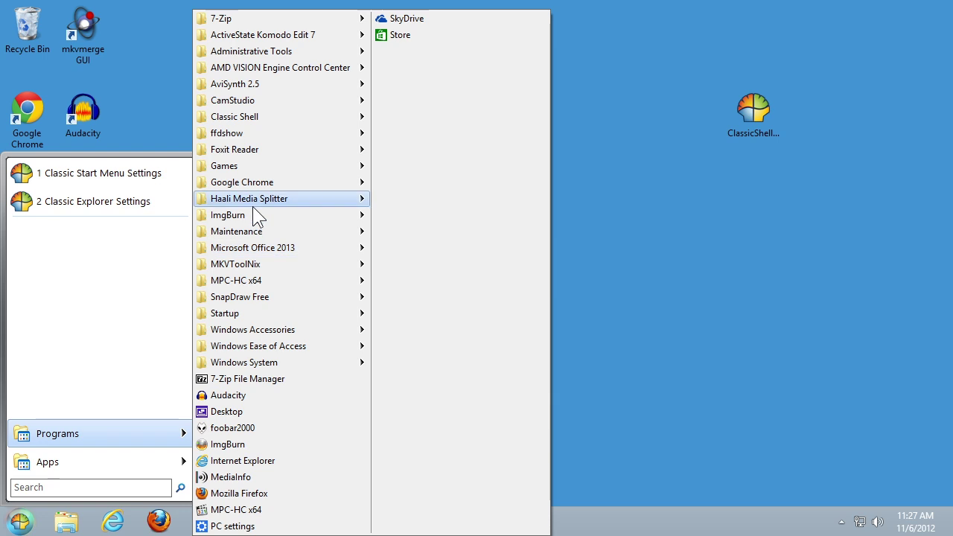
{"action": "mouse_move", "coordinate": [256, 115]}
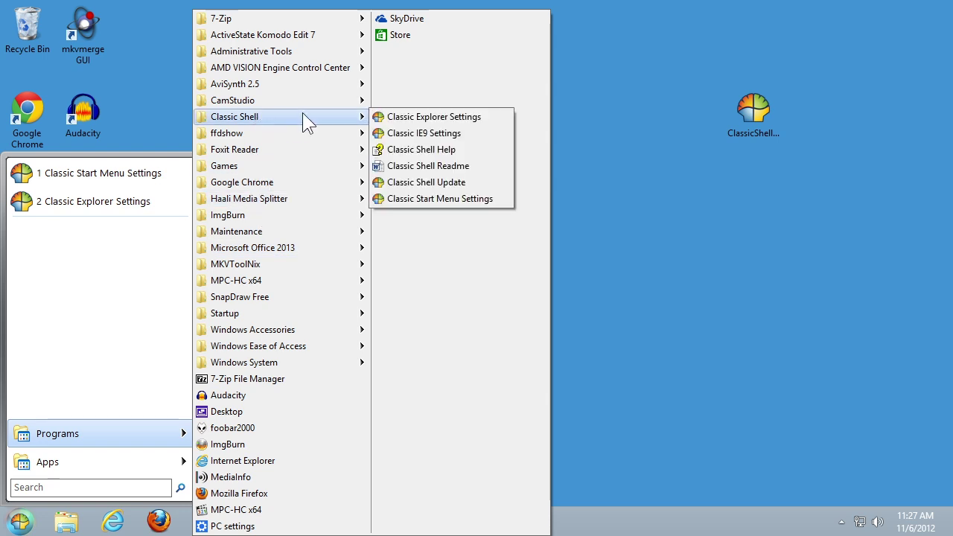
{"action": "left_click", "coordinate": [412, 199]}
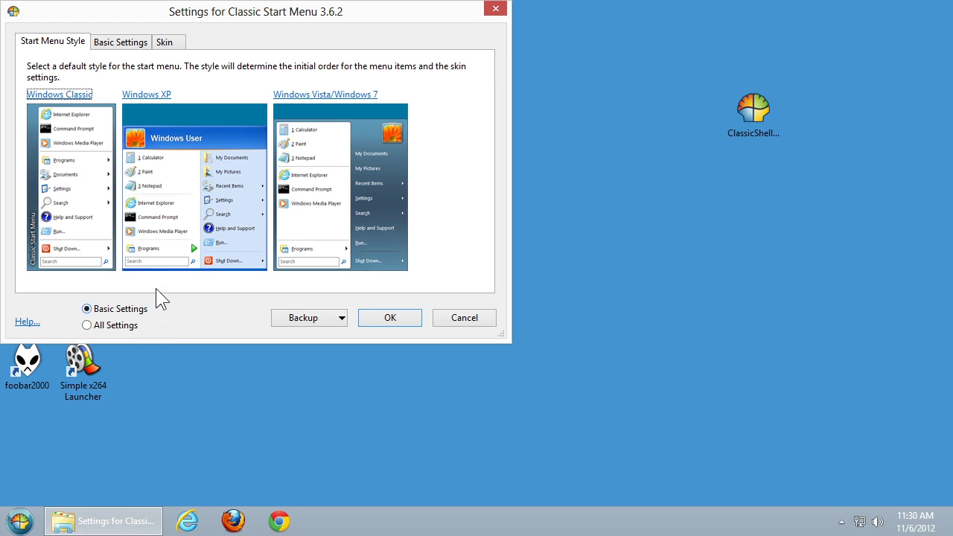
- In the basic settings, set the Windows Key to open "Start Menu in Desktop and Start Screen in Metro"
{"action": "left_click", "coordinate": [111, 45]}
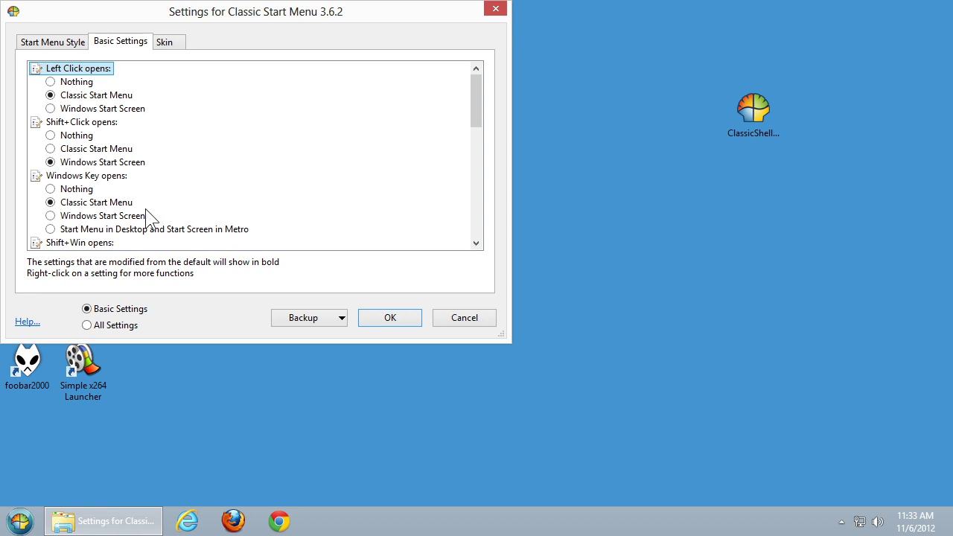
{"action": "left_click", "coordinate": [51, 231]}
{"action": "mouse_move", "coordinate": [98, 237]}
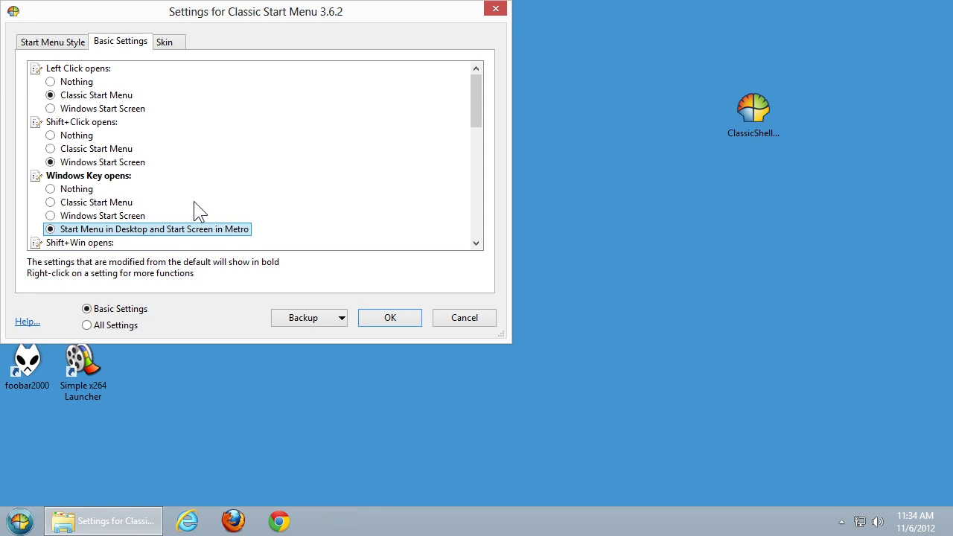
- Examine the Shift+Win options in the basic settings, including the description of "Start Menu in Desktop and Start Screen in Metro"
{"action": "left_click", "coordinate": [475, 242]}
{"action": "left_click", "coordinate": [475, 242]}
{"action": "left_click", "coordinate": [475, 242]}
{"action": "left_click", "coordinate": [476, 242]}
{"action": "left_click", "coordinate": [476, 242]}
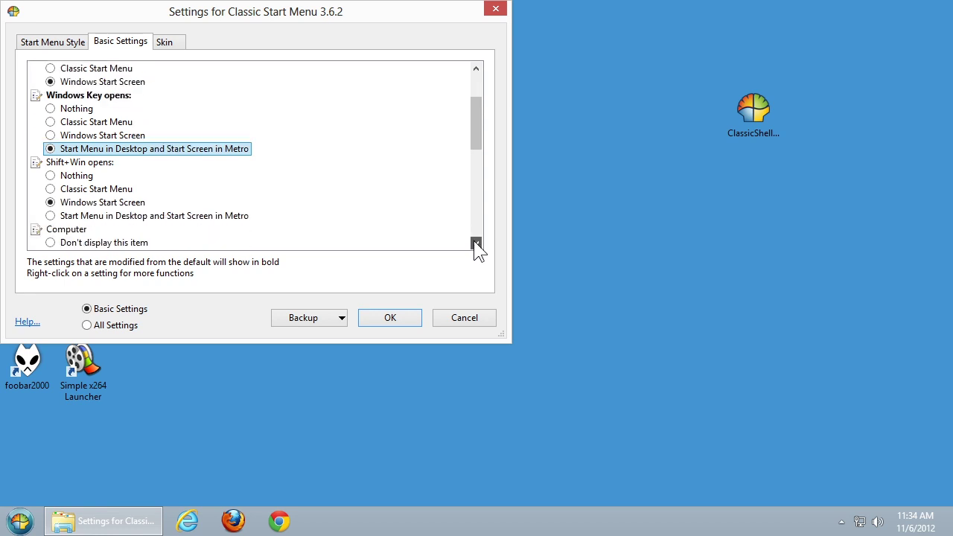
{"action": "left_click", "coordinate": [476, 243]}
{"action": "left_click", "coordinate": [476, 242]}
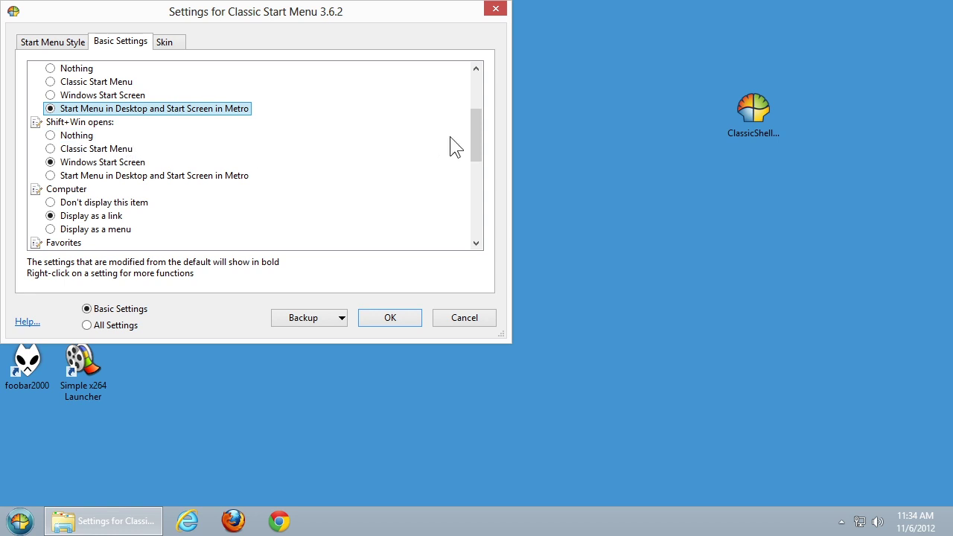
{"action": "left_click_drag", "start_coordinate": [475, 151], "coordinate": [476, 144]}
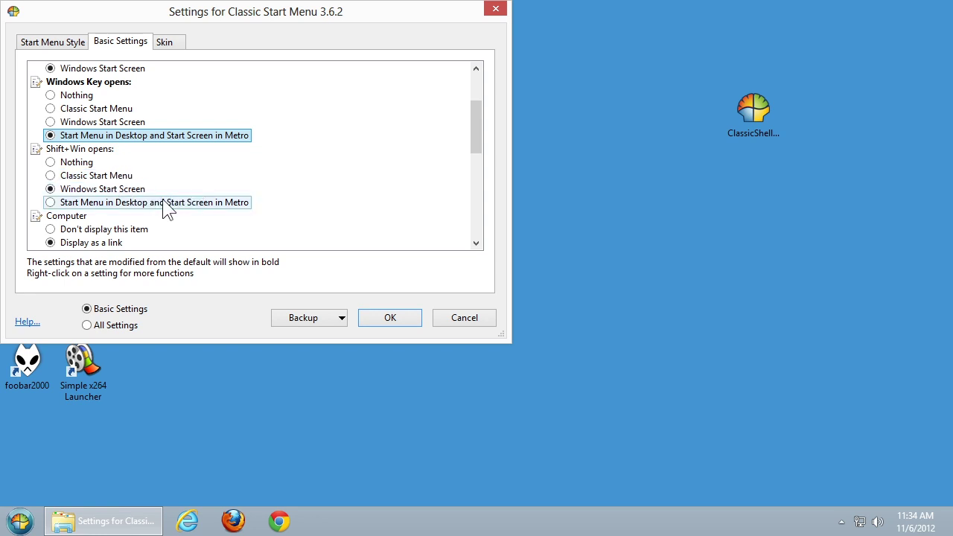
{"action": "mouse_move", "coordinate": [158, 201]}
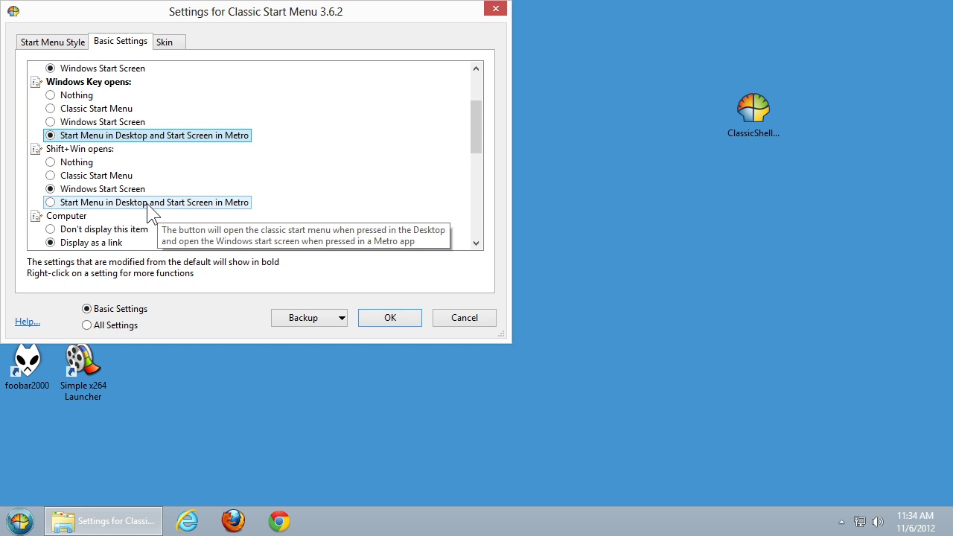
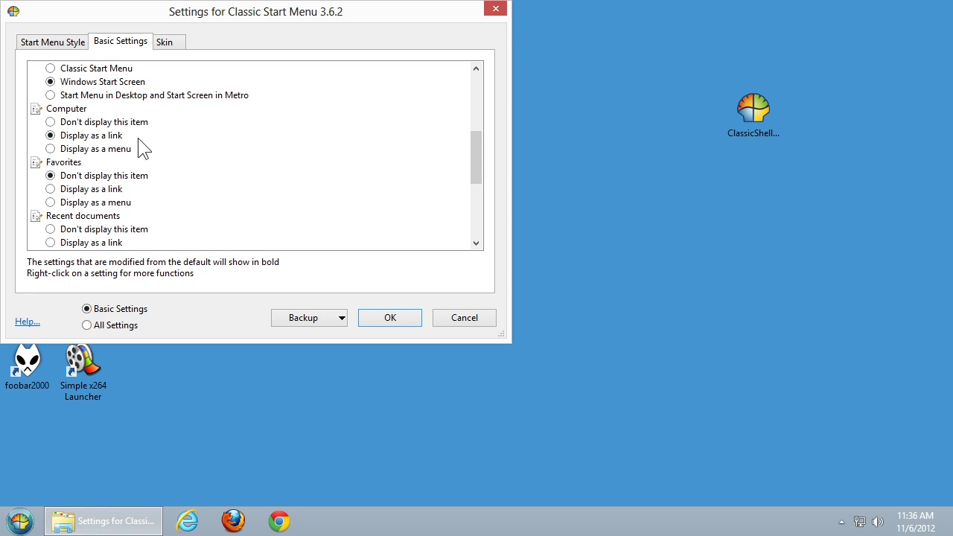
- Try the Computer item as a menu, return it to "Display as a link", and save the start menu settings
{"action": "left_click", "coordinate": [49, 149]}
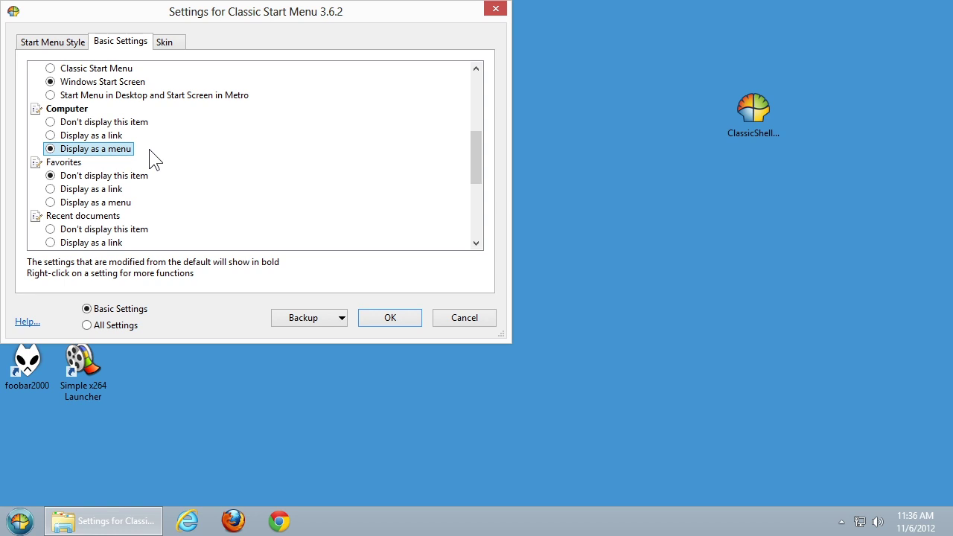
{"action": "left_click", "coordinate": [106, 136]}
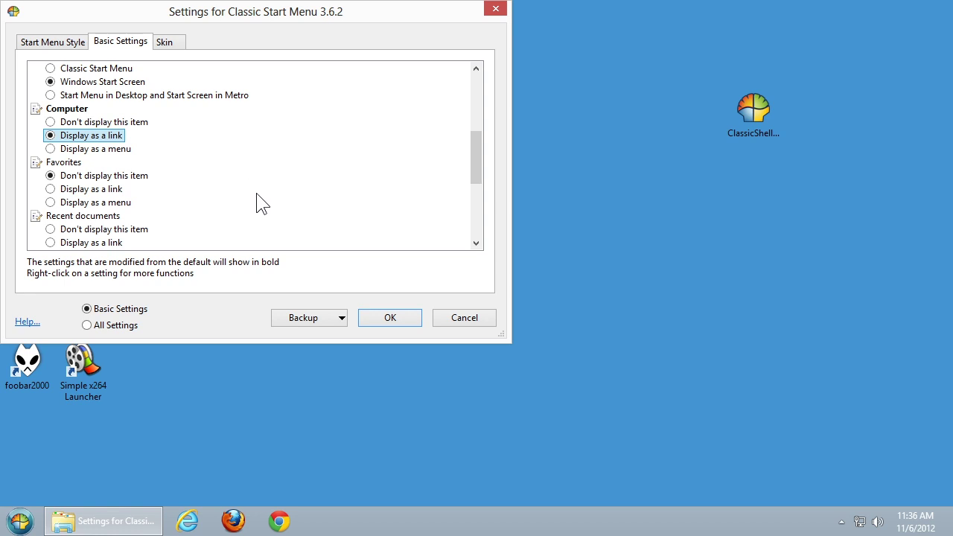
{"action": "left_click", "coordinate": [388, 317]}
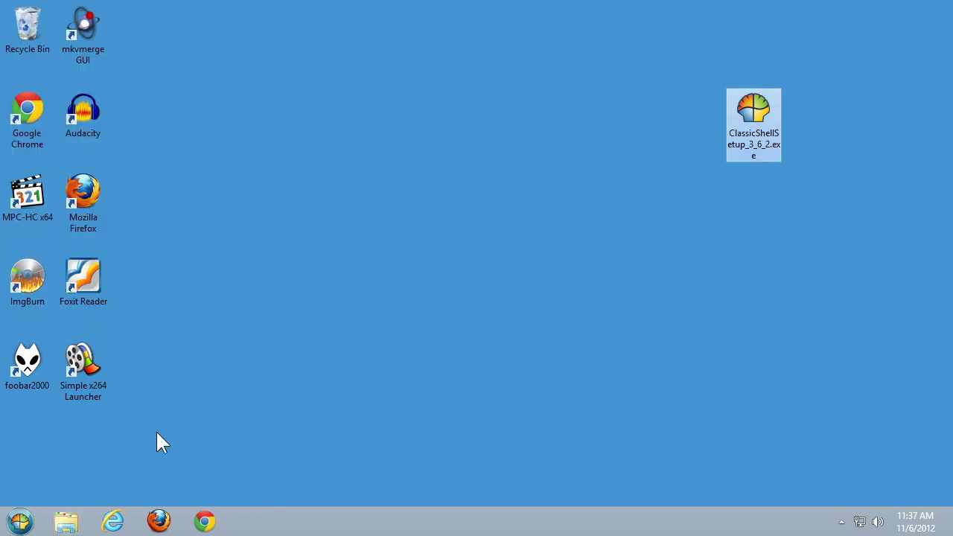
- Test the Computer link in the start menu and close the window it opens
{"action": "left_click", "coordinate": [21, 522]}
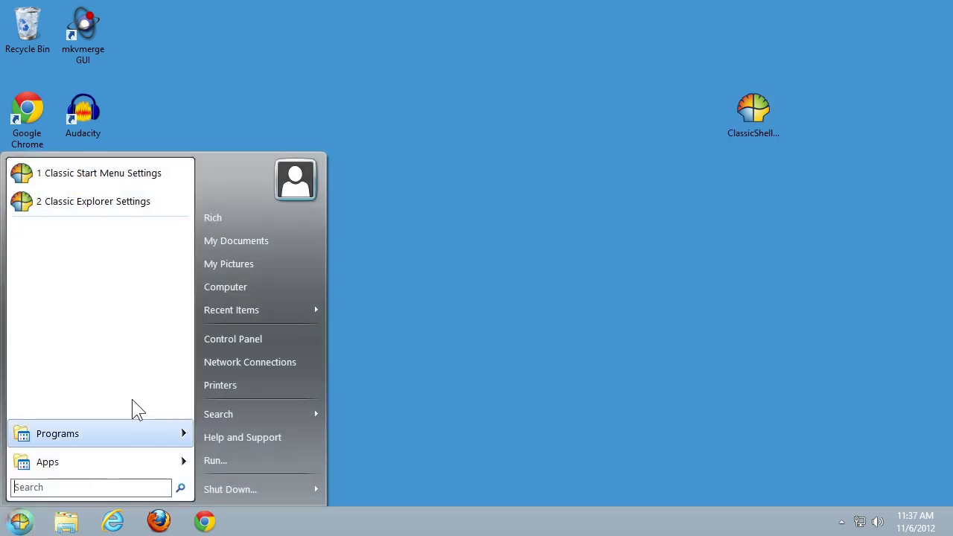
{"action": "left_click", "coordinate": [222, 288]}
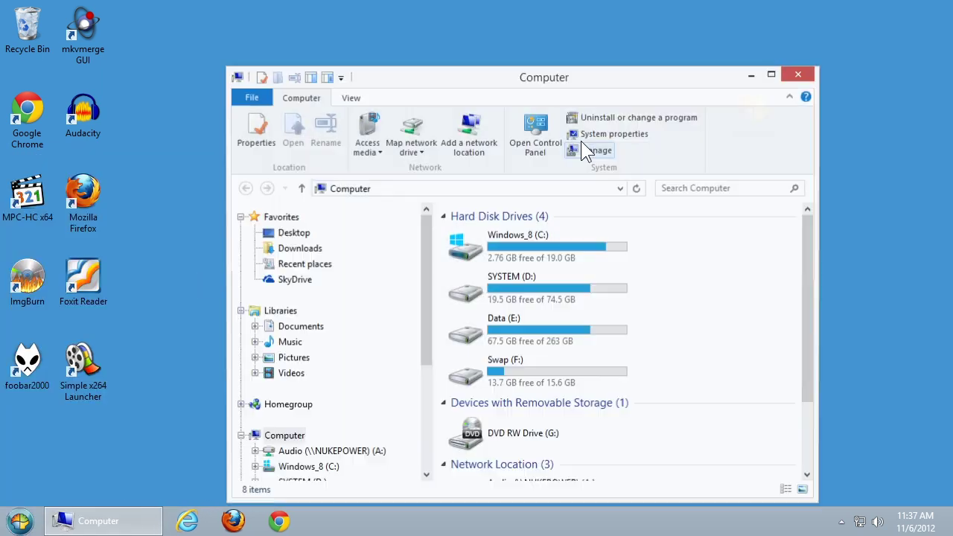
{"action": "left_click", "coordinate": [804, 71]}
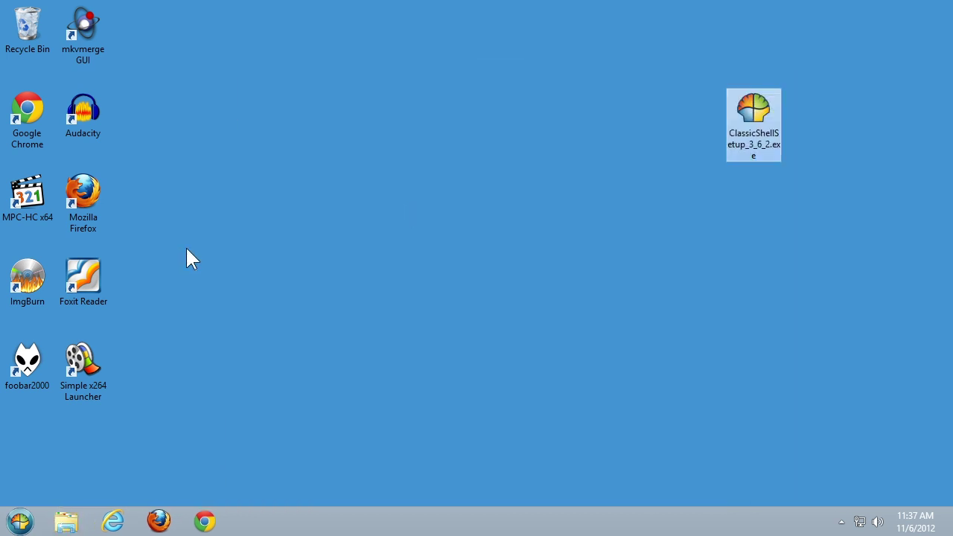
- Reopen the Classic Start Menu settings, set the Computer item to "Display as a menu", and save the change
{"action": "left_click", "coordinate": [21, 522]}
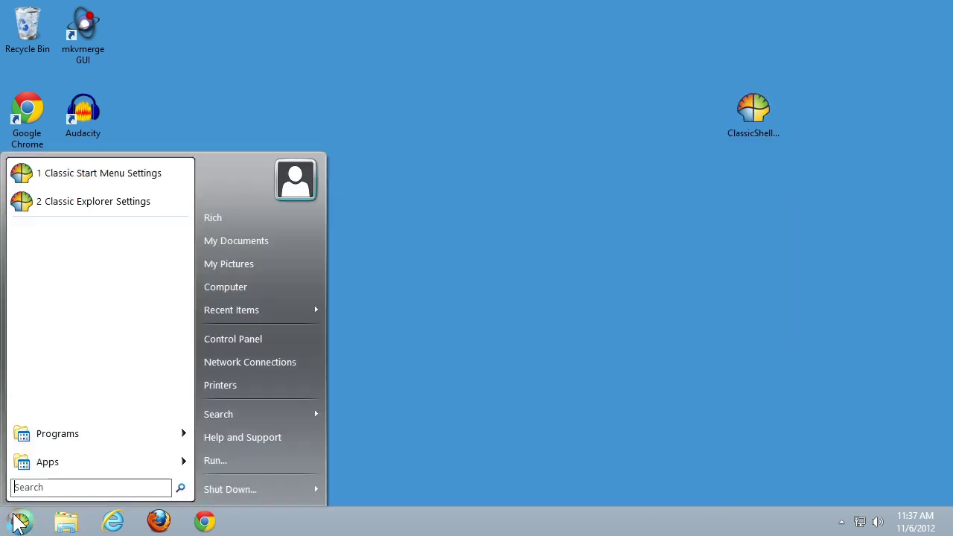
{"action": "left_click", "coordinate": [76, 176]}
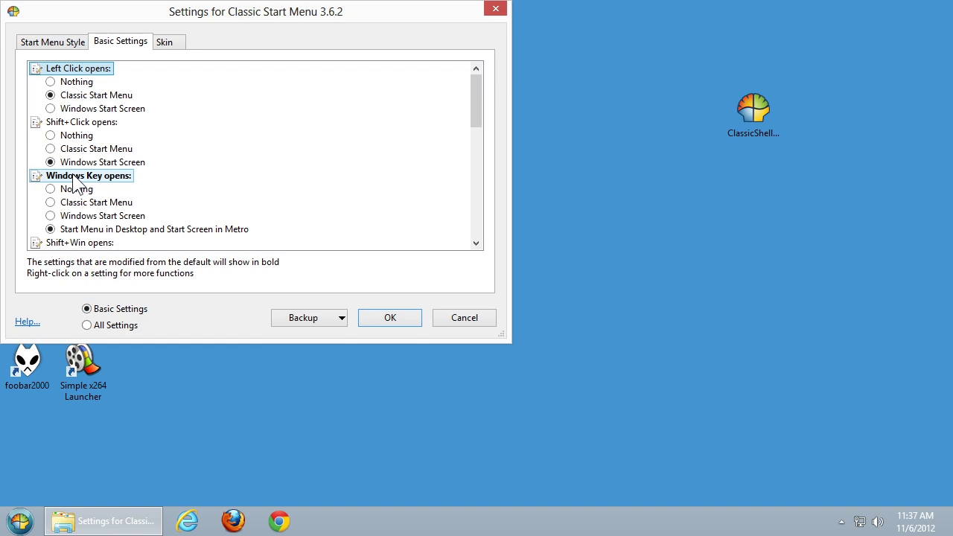
{"action": "scroll", "coordinate": [201, 168], "scroll_direction": "down", "scroll_amount": 3}
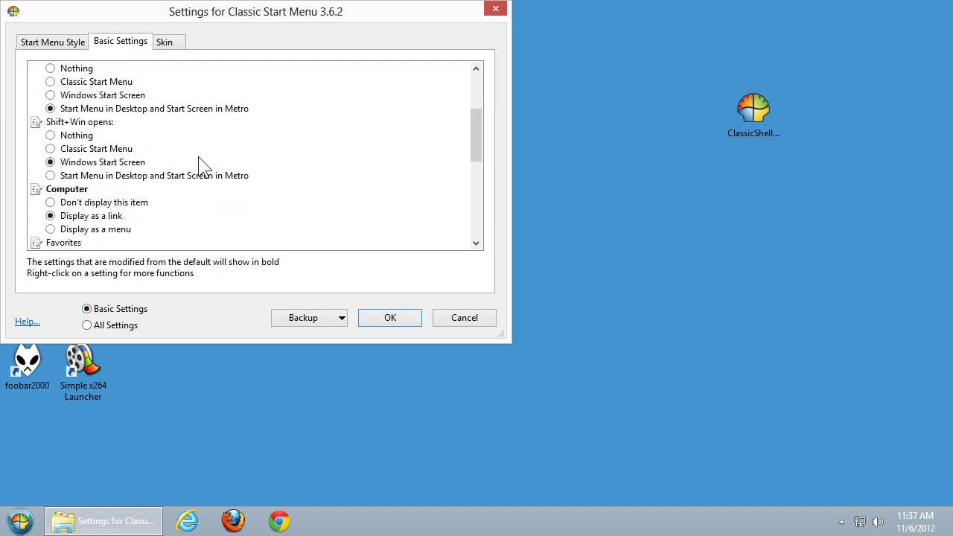
{"action": "left_click", "coordinate": [105, 232]}
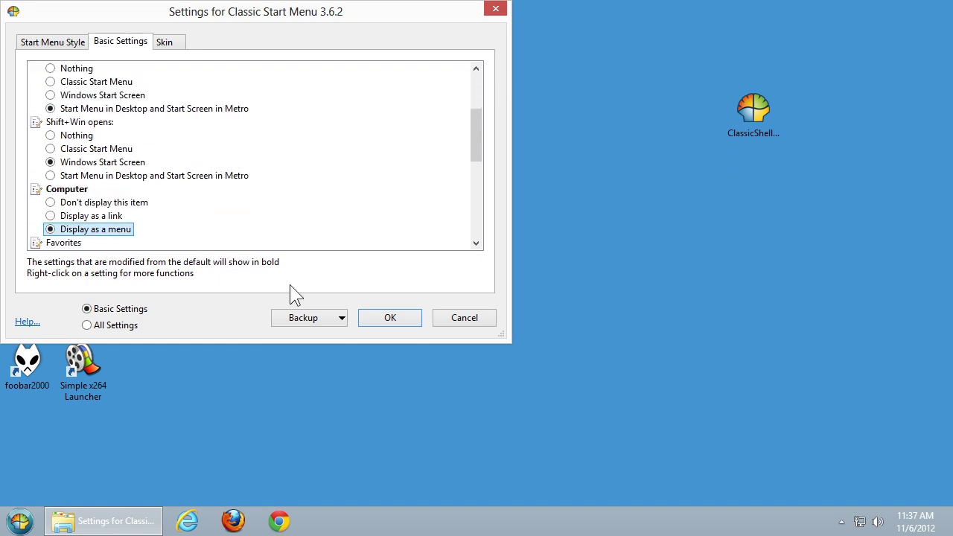
{"action": "left_click", "coordinate": [387, 320]}
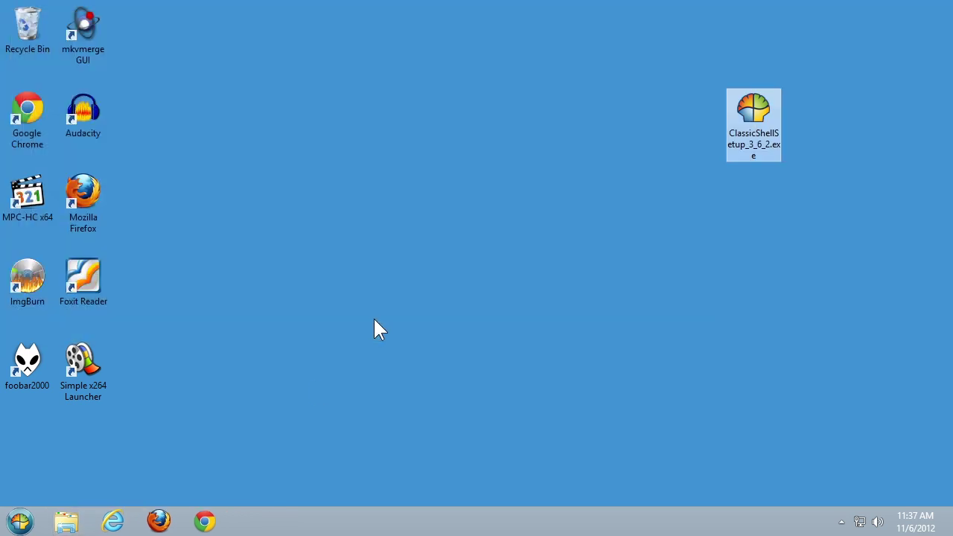
- Check the Computer item's submenu of drives in the start menu, and dismiss the menu
{"action": "left_click", "coordinate": [19, 520]}
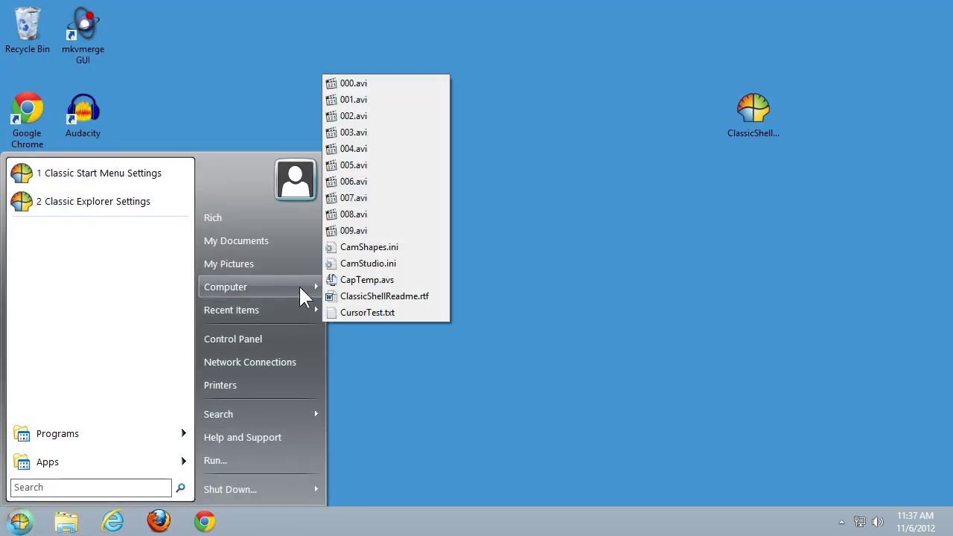
{"action": "mouse_move", "coordinate": [304, 293]}
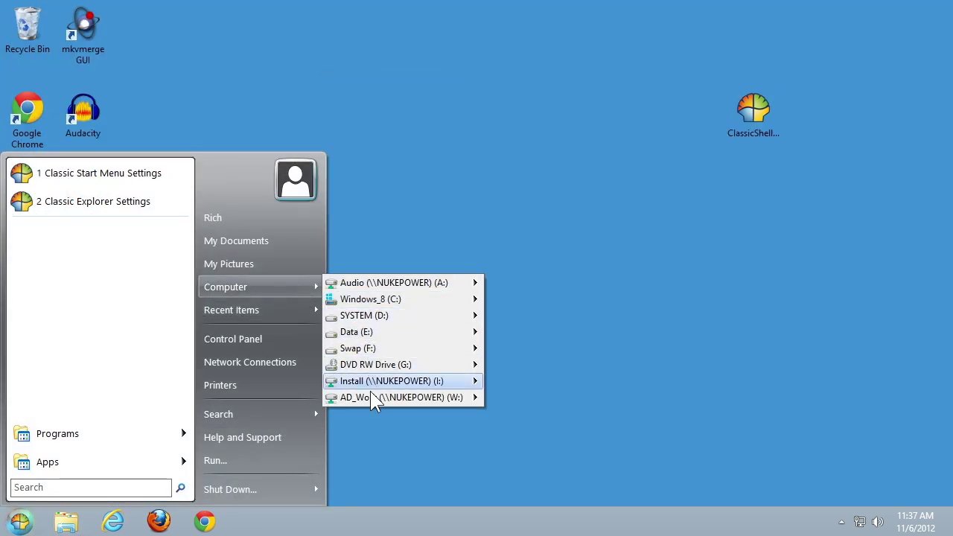
{"action": "left_click", "coordinate": [385, 202]}
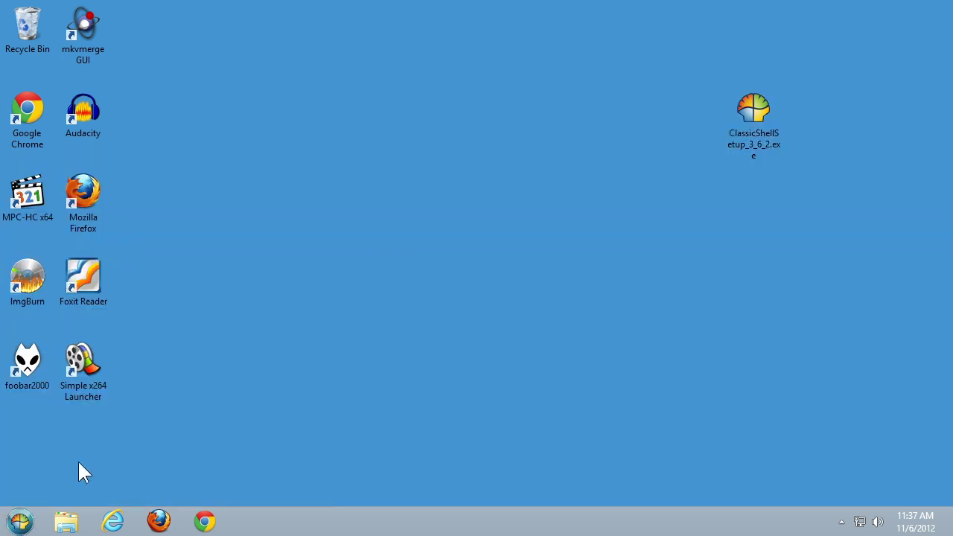
- Reopen the Classic Start Menu settings and set the Recent documents item to "Don't display this item"
{"action": "left_click", "coordinate": [19, 523]}
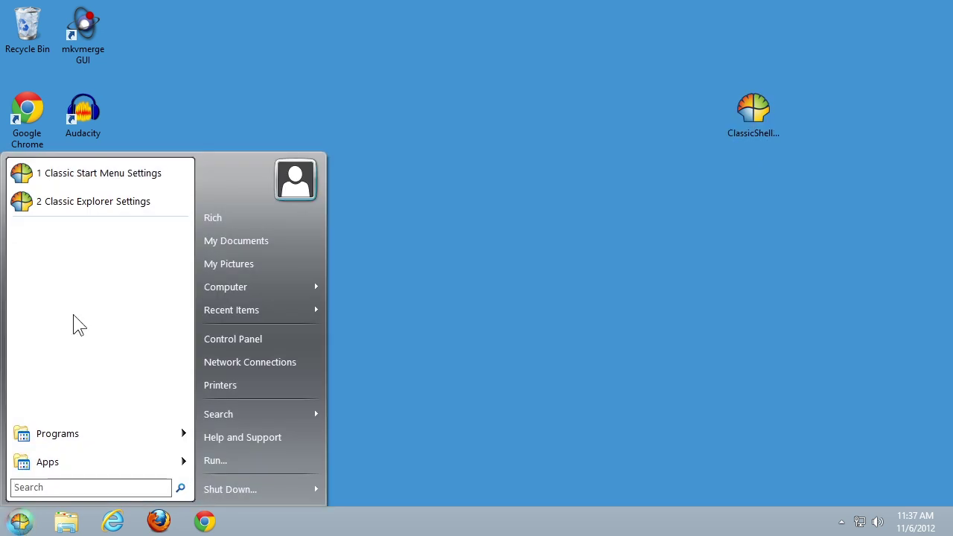
{"action": "left_click", "coordinate": [80, 174]}
{"action": "left_click_drag", "start_coordinate": [478, 107], "coordinate": [477, 168]}
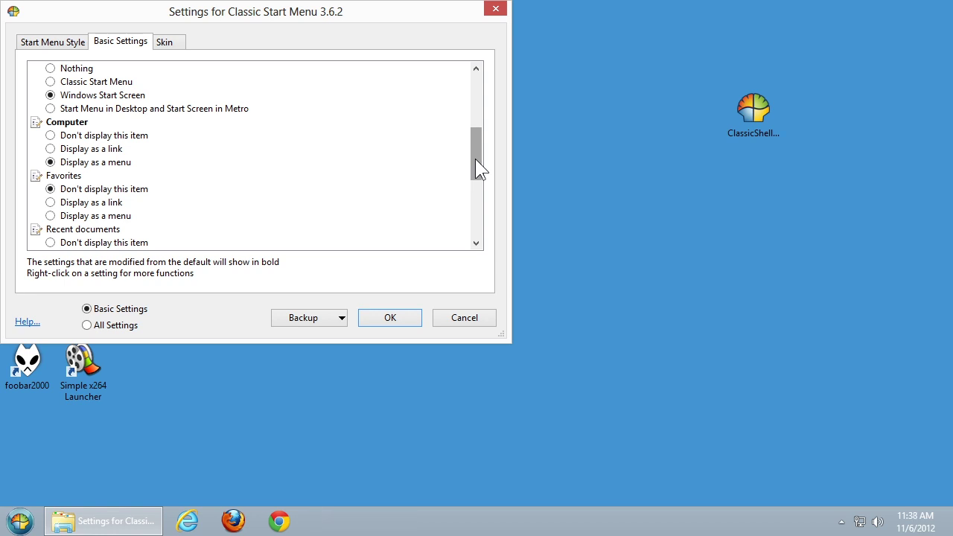
{"action": "left_click_drag", "start_coordinate": [473, 160], "coordinate": [461, 189]}
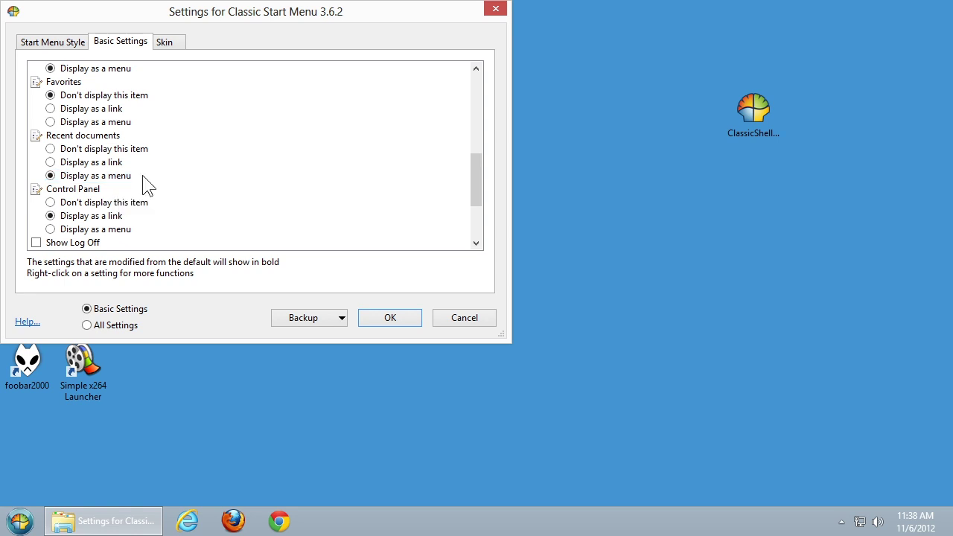
{"action": "left_click", "coordinate": [51, 152]}
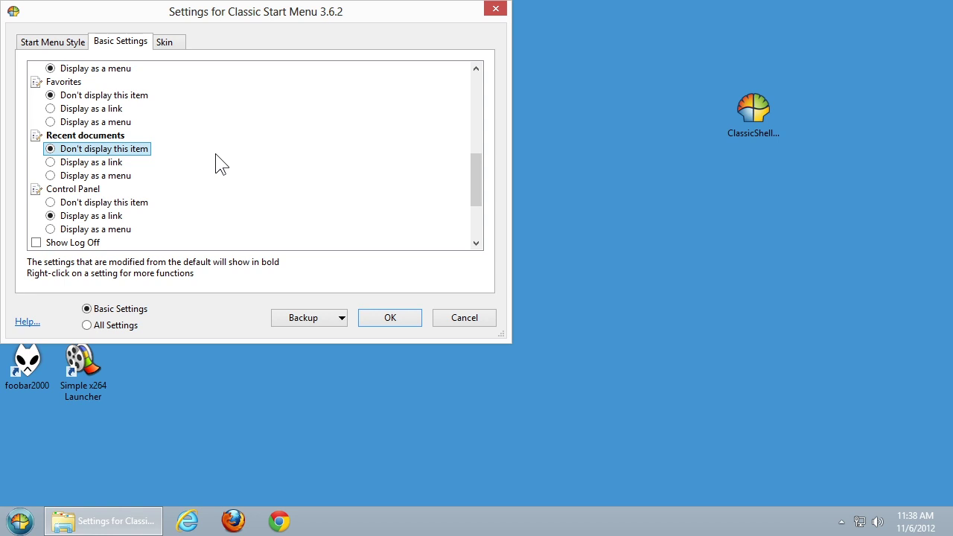
- Set the Control Panel item to "Display as a menu" and turn on Show Log Off
{"action": "left_click_drag", "start_coordinate": [474, 197], "coordinate": [472, 215]}
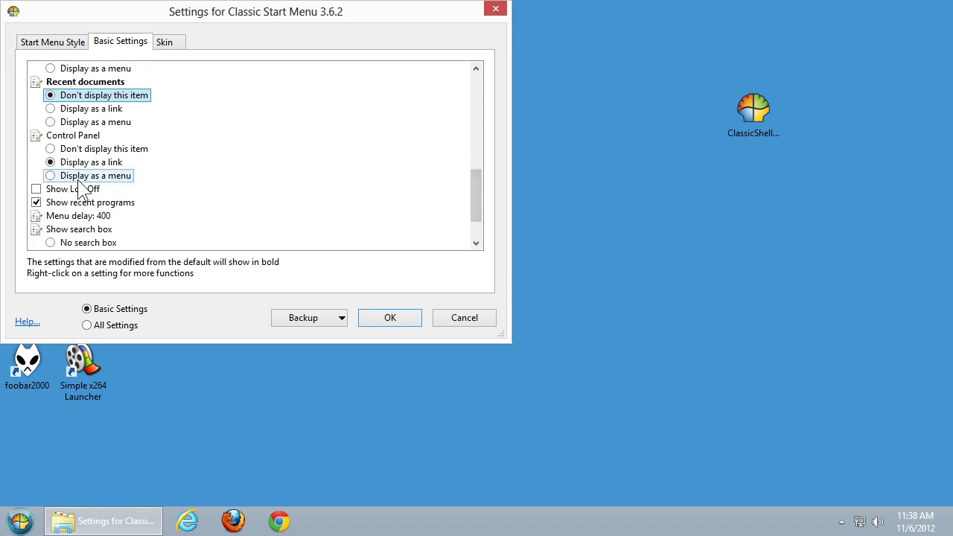
{"action": "left_click", "coordinate": [51, 176]}
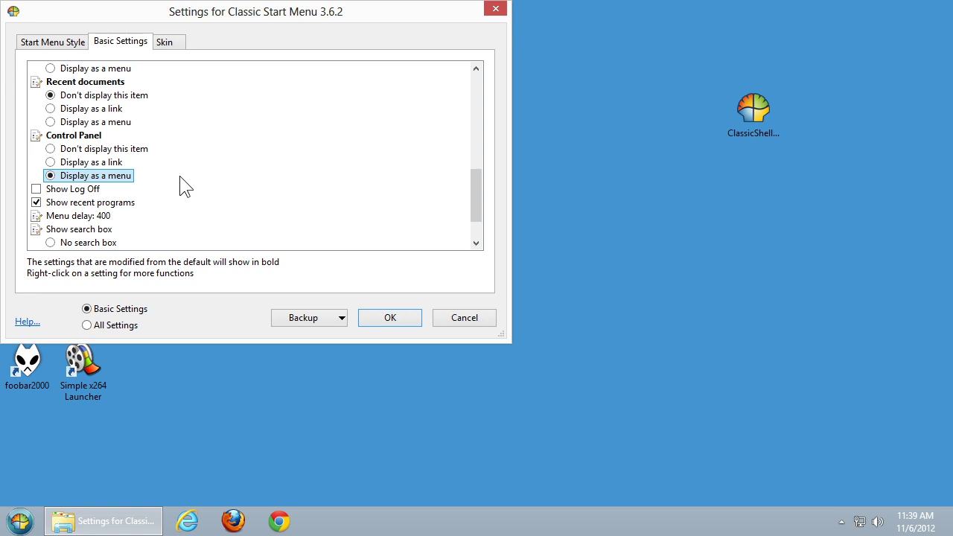
{"action": "left_click", "coordinate": [36, 191]}
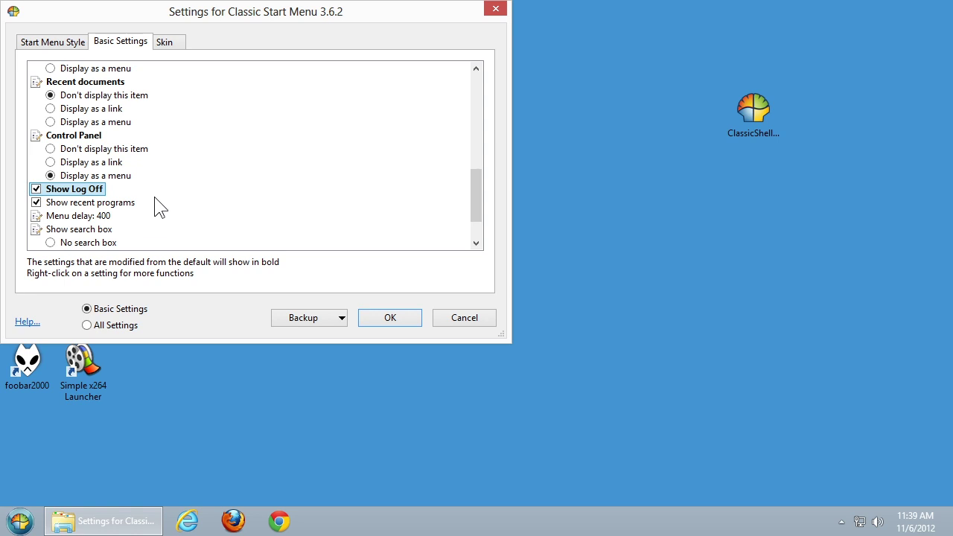
{"action": "mouse_move", "coordinate": [97, 217]}
{"action": "left_click", "coordinate": [99, 217]}
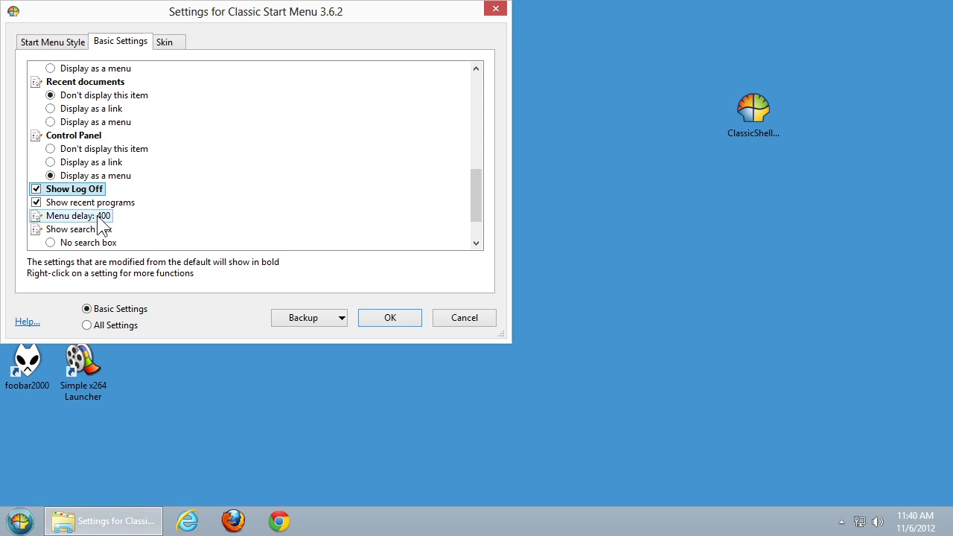
- Review the remaining basic settings and compare the available start menu styles with the skin options
{"action": "left_click_drag", "start_coordinate": [477, 203], "coordinate": [477, 224]}
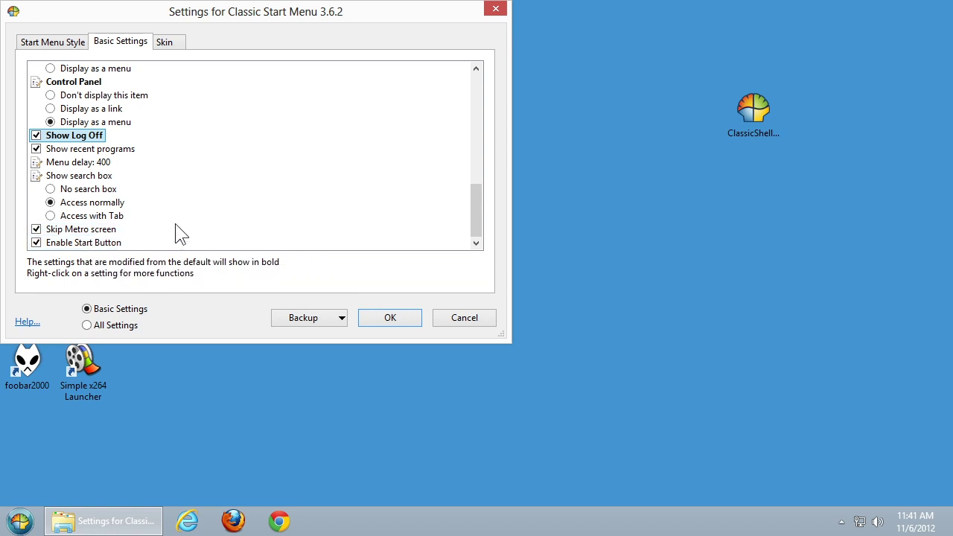
{"action": "left_click", "coordinate": [169, 44]}
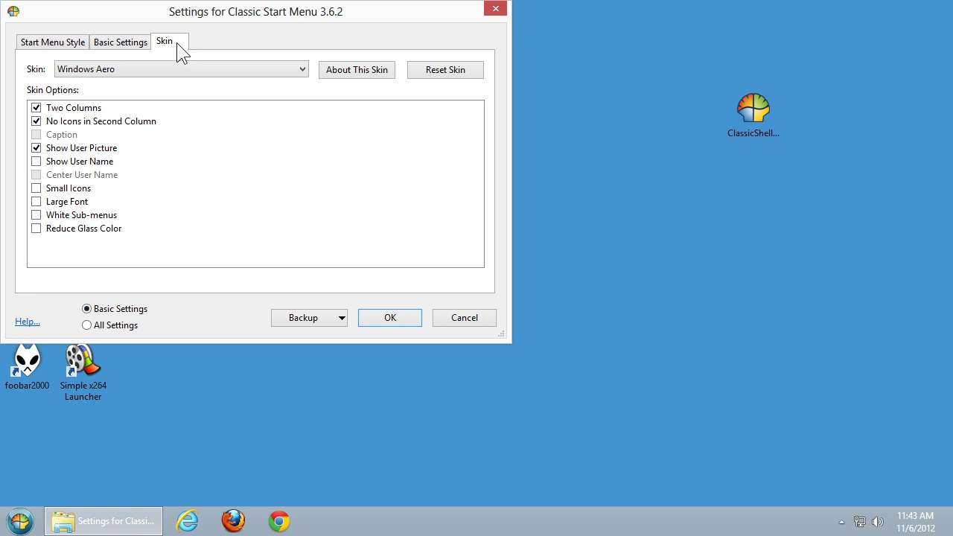
{"action": "left_click", "coordinate": [66, 42]}
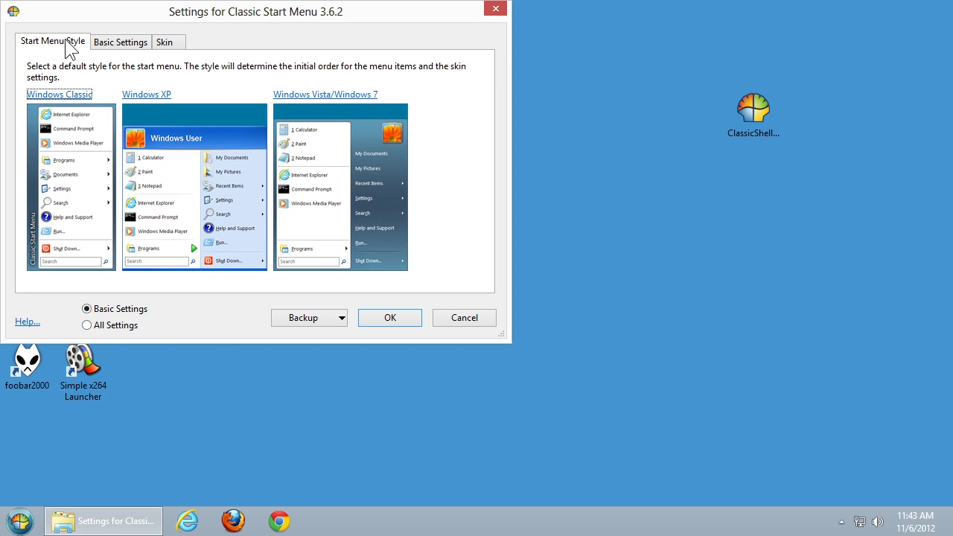
{"action": "left_click", "coordinate": [164, 43]}
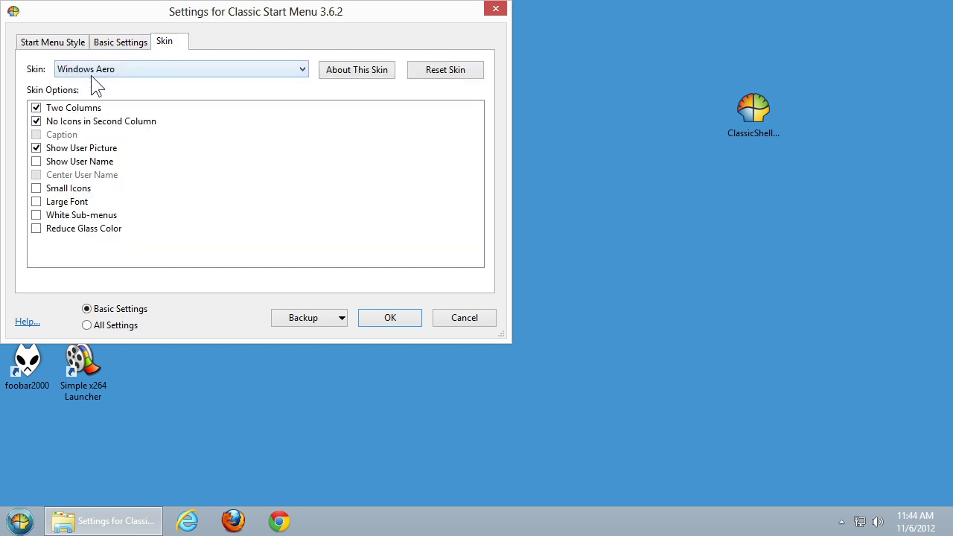
{"action": "left_click", "coordinate": [51, 43]}
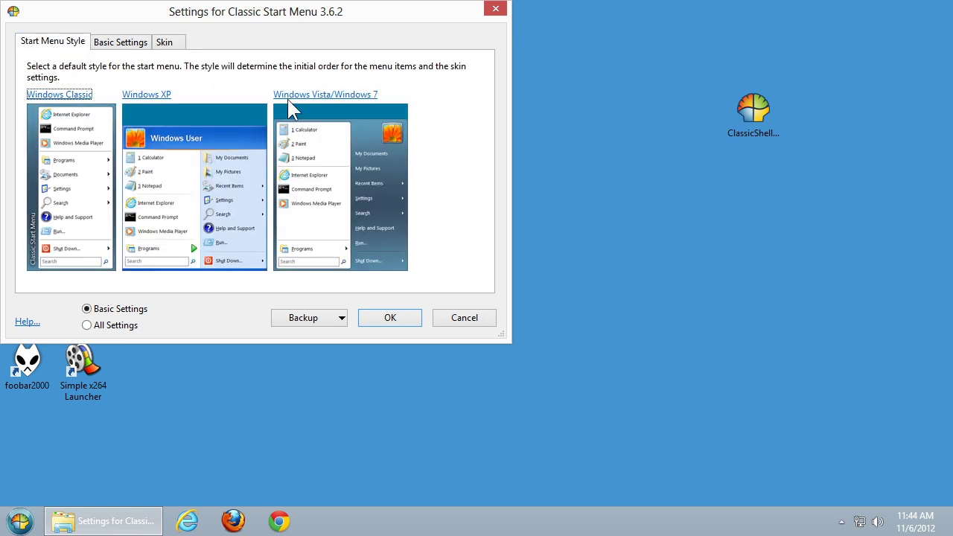
{"action": "left_click", "coordinate": [165, 46]}
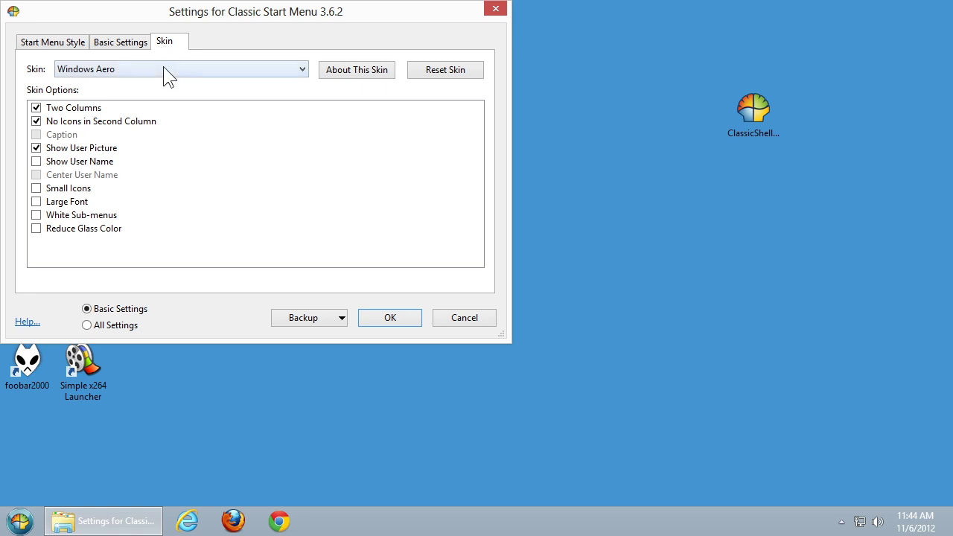
- Choose the Windows Aero skin with the Small Icons option turned on, and save the start menu settings
{"action": "left_click", "coordinate": [99, 72]}
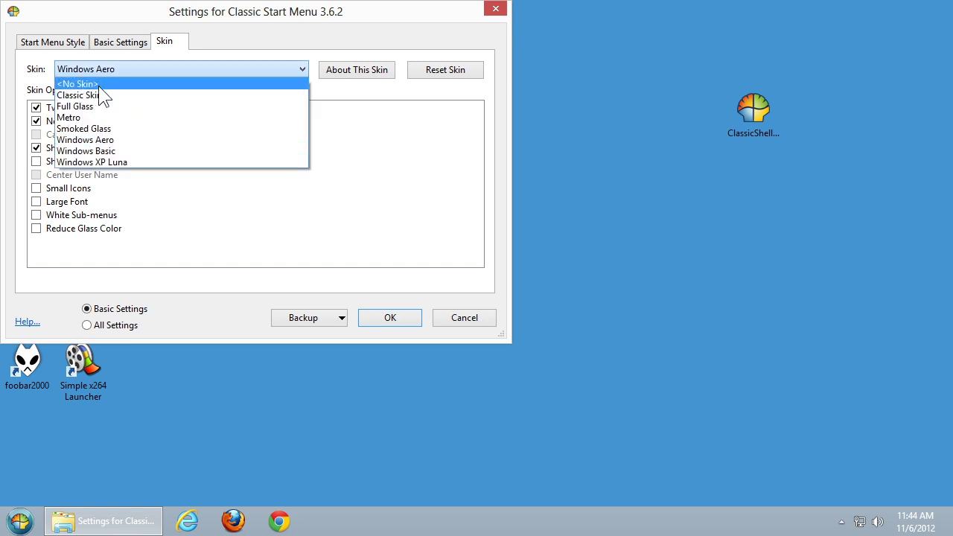
{"action": "left_click", "coordinate": [94, 139]}
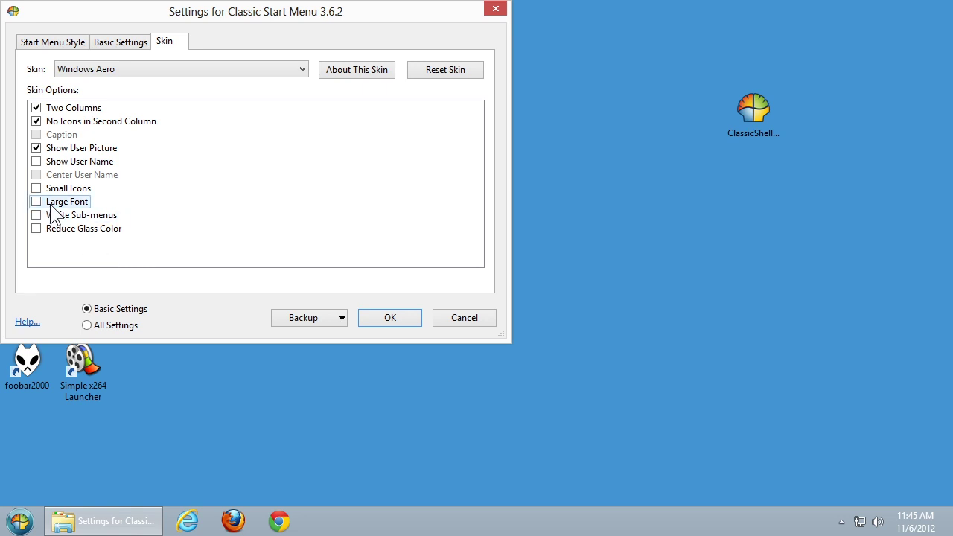
{"action": "left_click", "coordinate": [34, 189]}
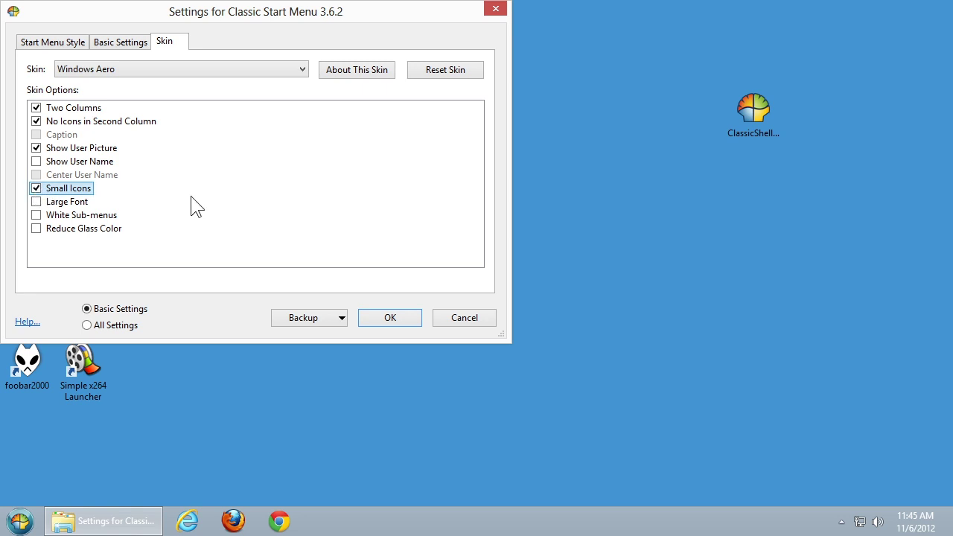
{"action": "left_click", "coordinate": [381, 317]}
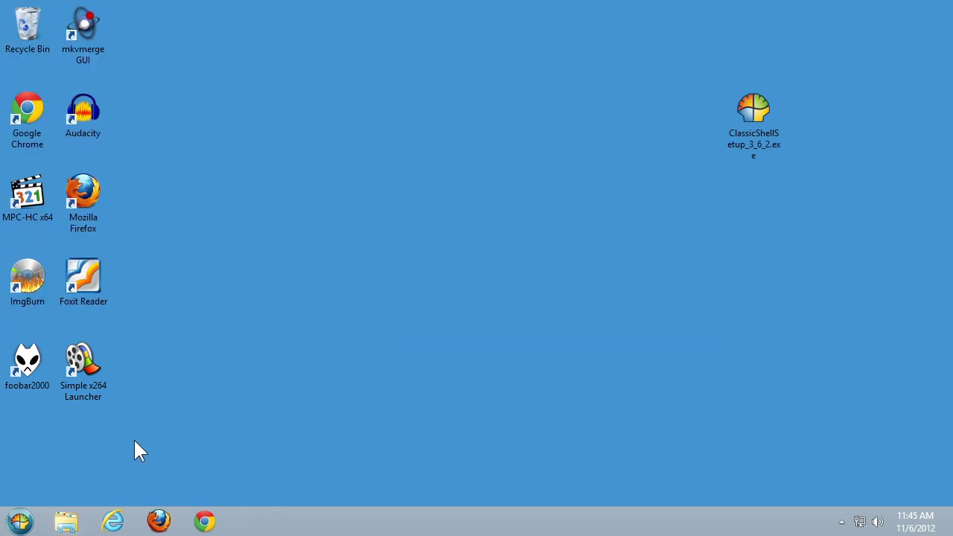
- Check the restyled start menu and its Apps submenu, and dismiss the menu
{"action": "left_click", "coordinate": [19, 520]}
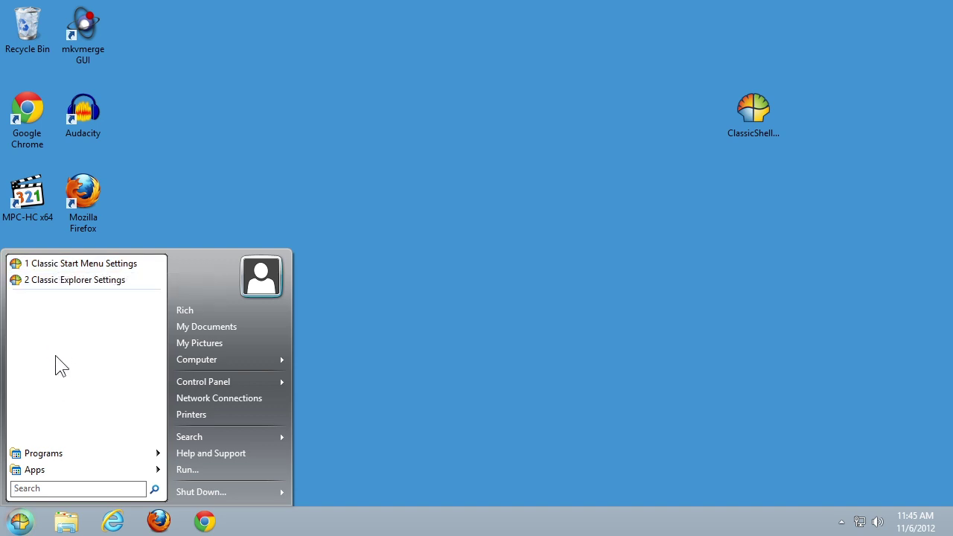
{"action": "key", "text": "alt"}
{"action": "mouse_move", "coordinate": [55, 455]}
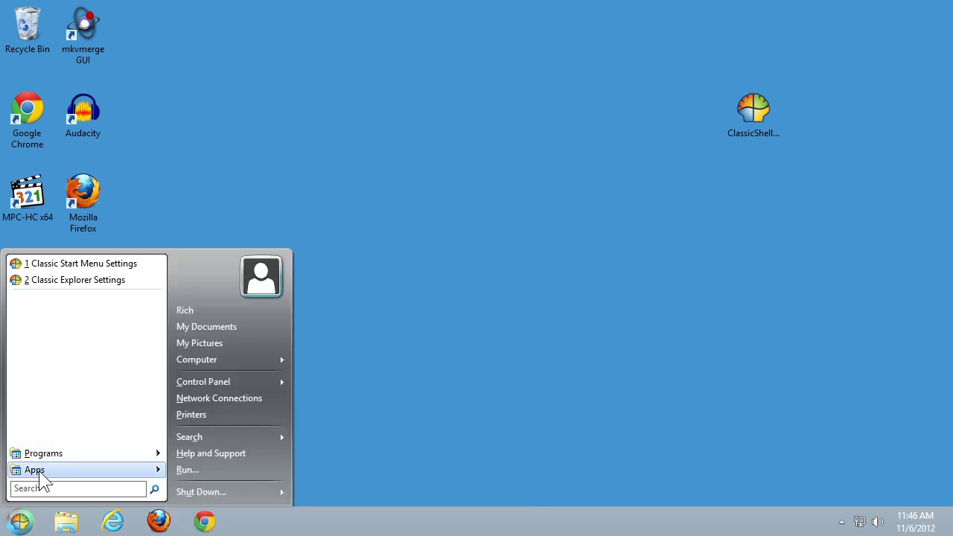
{"action": "mouse_move", "coordinate": [40, 472]}
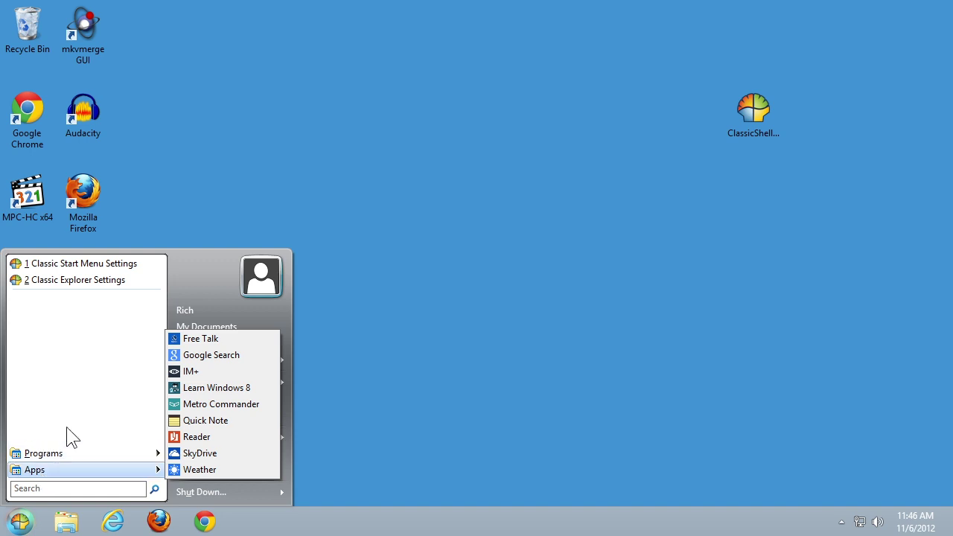
{"action": "left_click", "coordinate": [385, 417]}
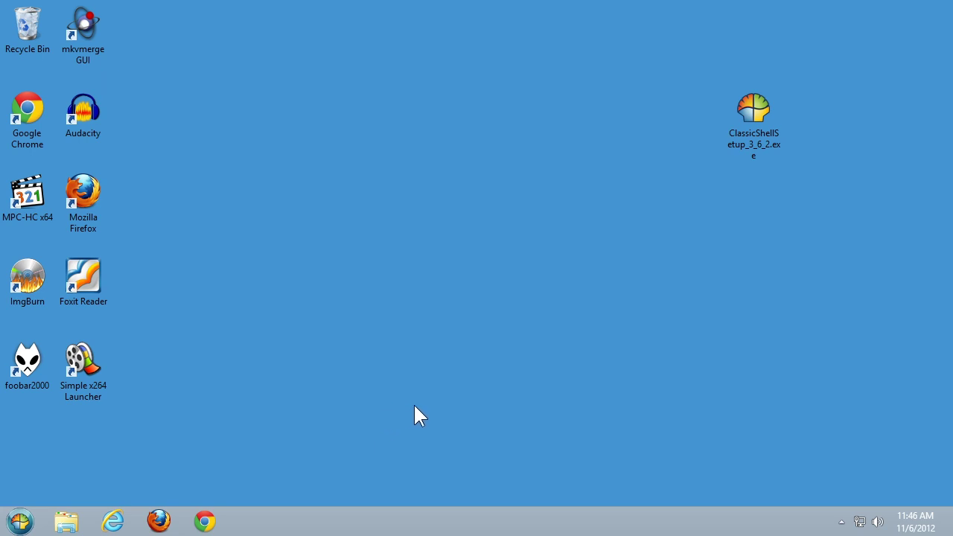
- Reveal the Windows 8 charms, visit the Windows Start screen, and return to the desktop
{"action": "mouse_move", "coordinate": [952, 535]}
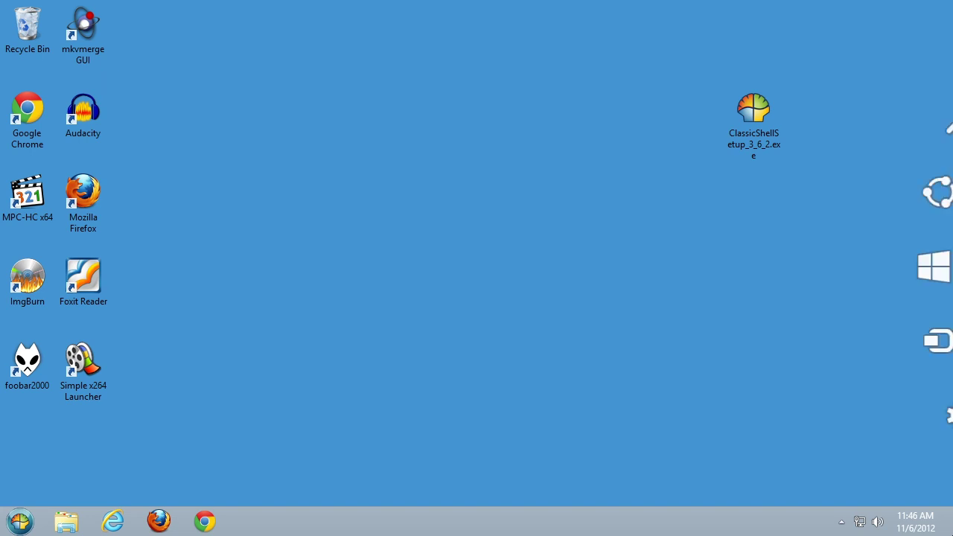
{"action": "mouse_move", "coordinate": [946, 404]}
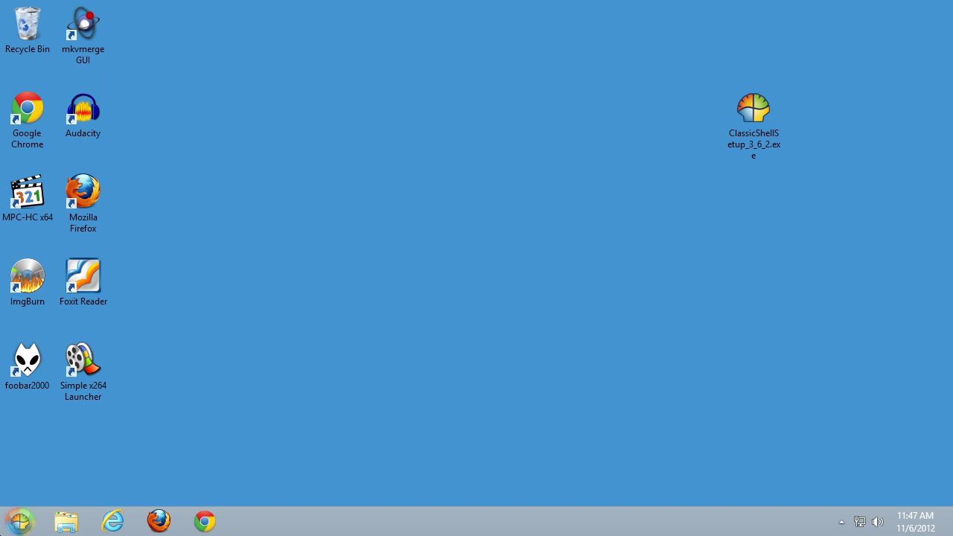
{"action": "left_click", "coordinate": [19, 519]}
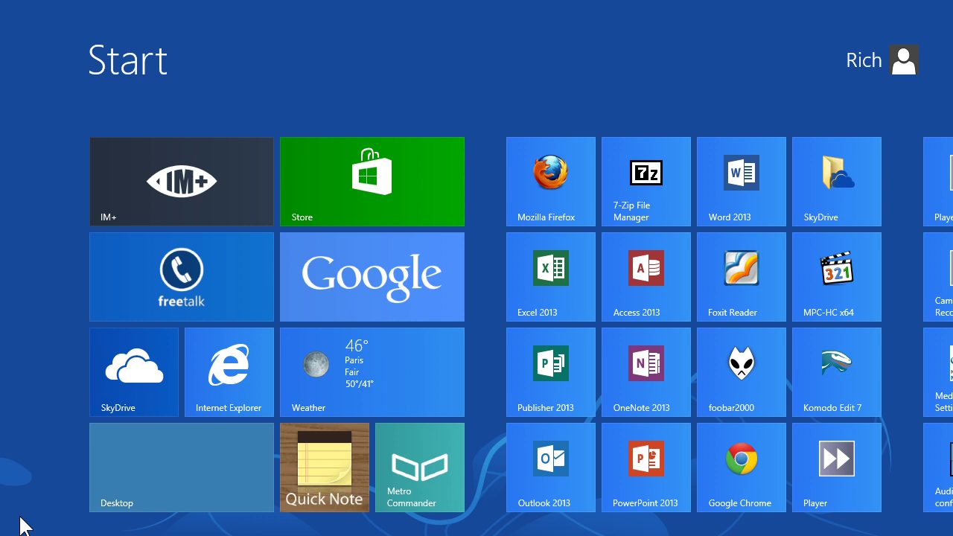
{"action": "left_click", "coordinate": [111, 497]}
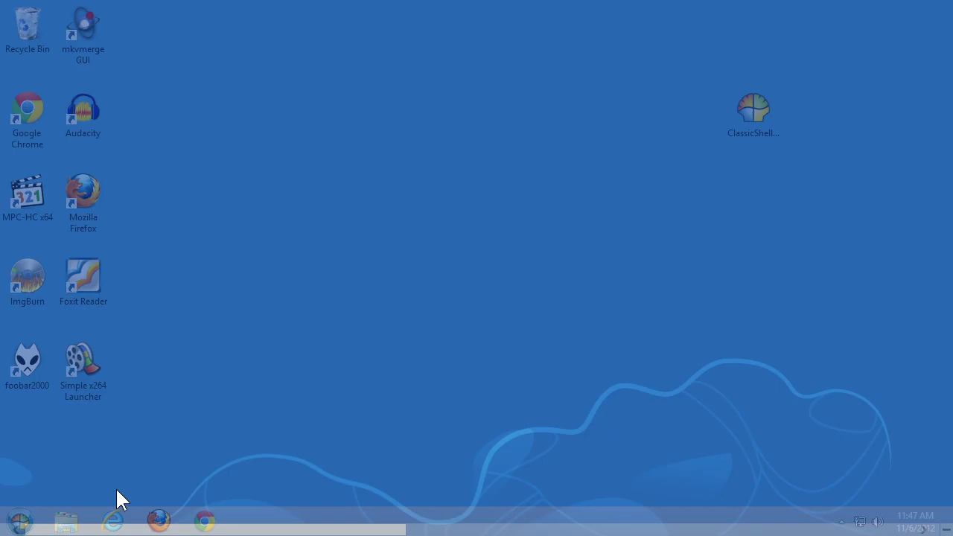